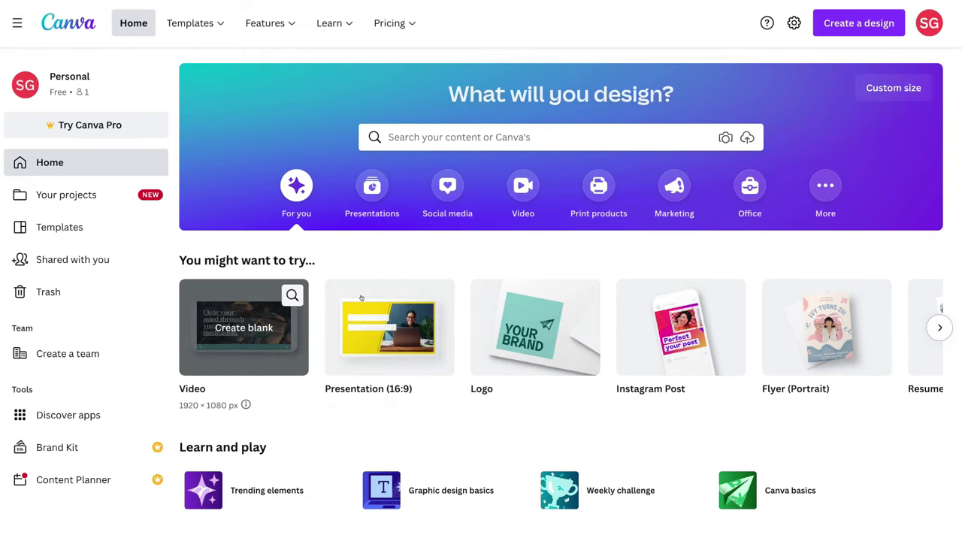
Step: Browse the suggested design types, then bring up the Custom size width and height fields
click(939, 327)
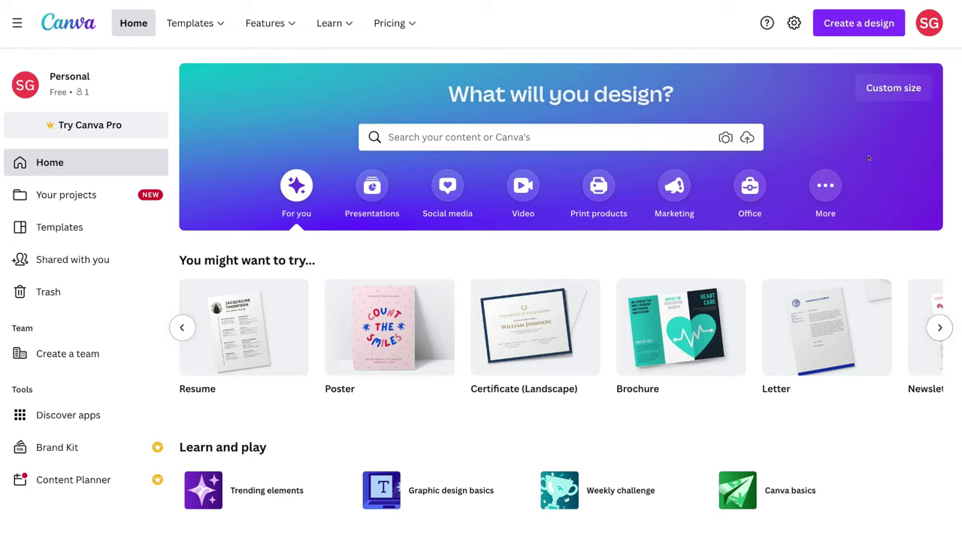
click(875, 89)
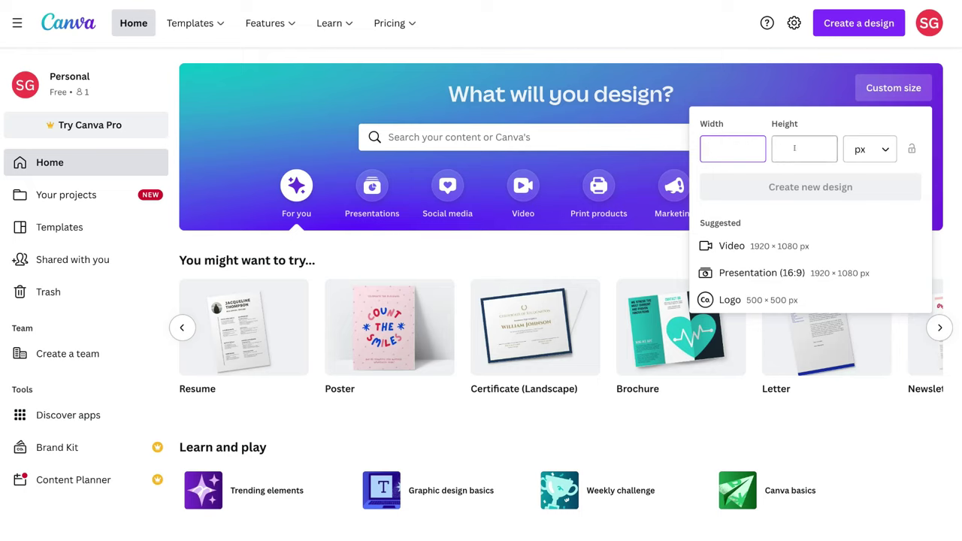
Step: Create a blank custom design of 500 × 500 px
text(500)
click(806, 148)
text(500)
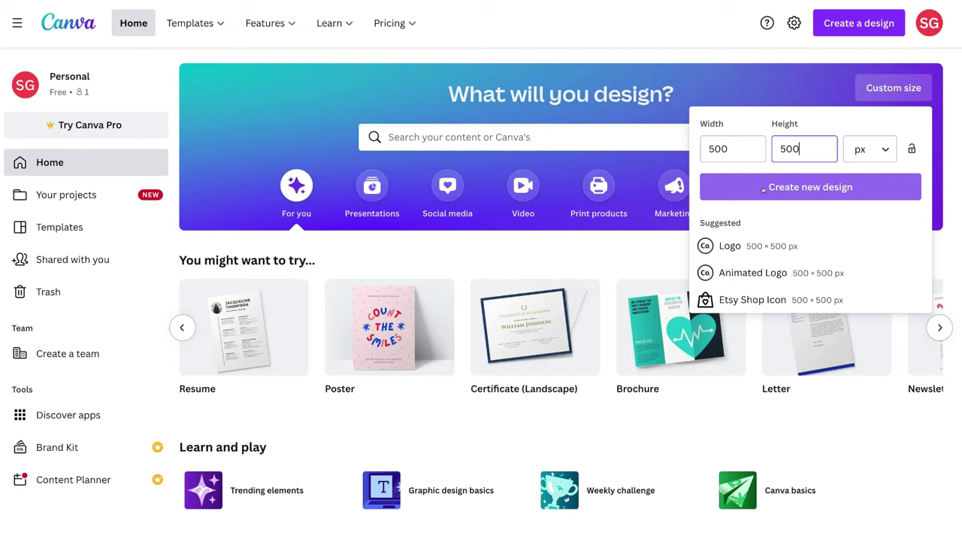
click(859, 187)
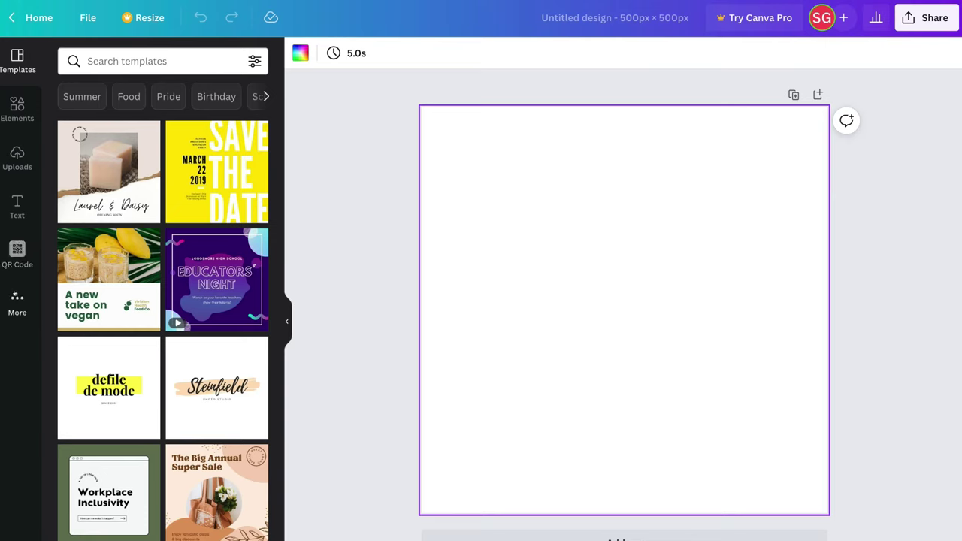
Step: Generate a QR code from a website address and enlarge it to nearly fill the page
click(14, 301)
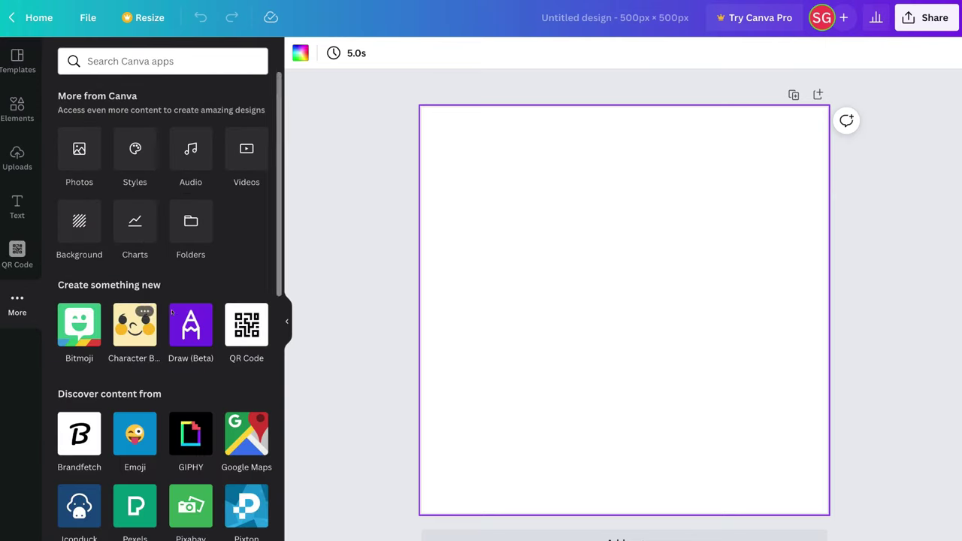
click(247, 327)
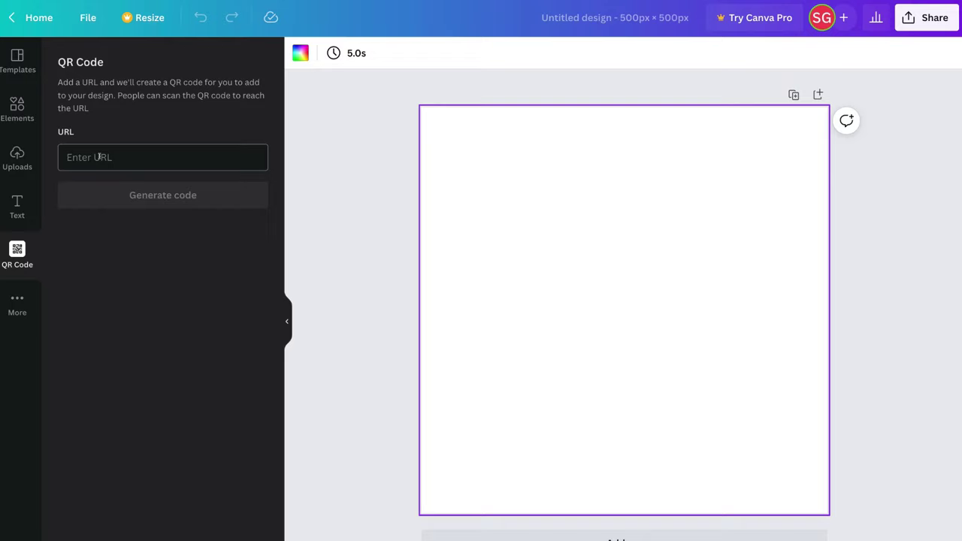
click(98, 156)
text(stewartgauld.com)
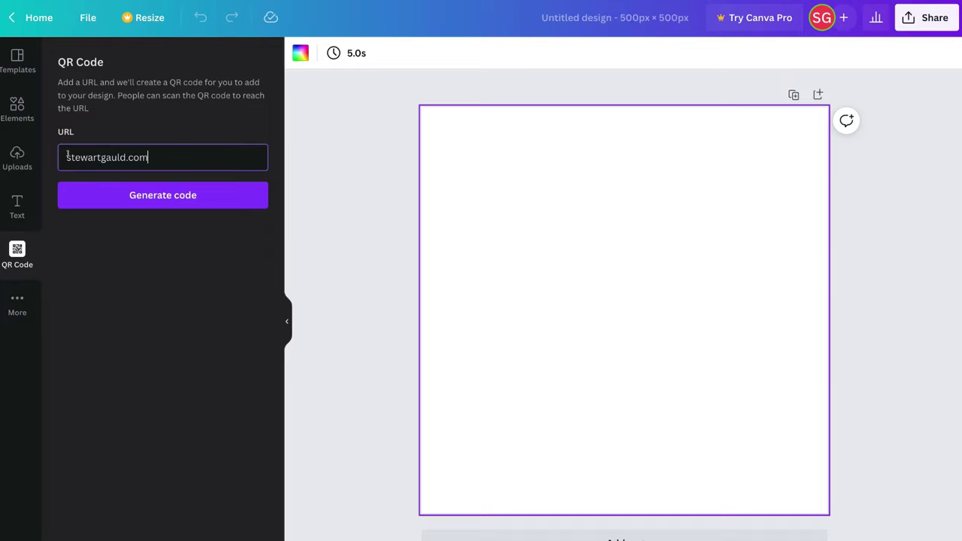
click(202, 195)
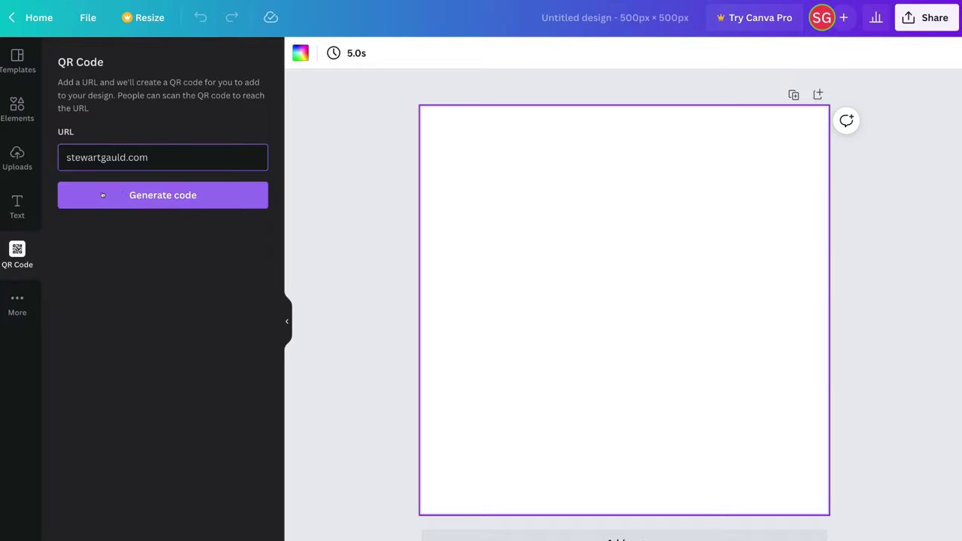
click(202, 195)
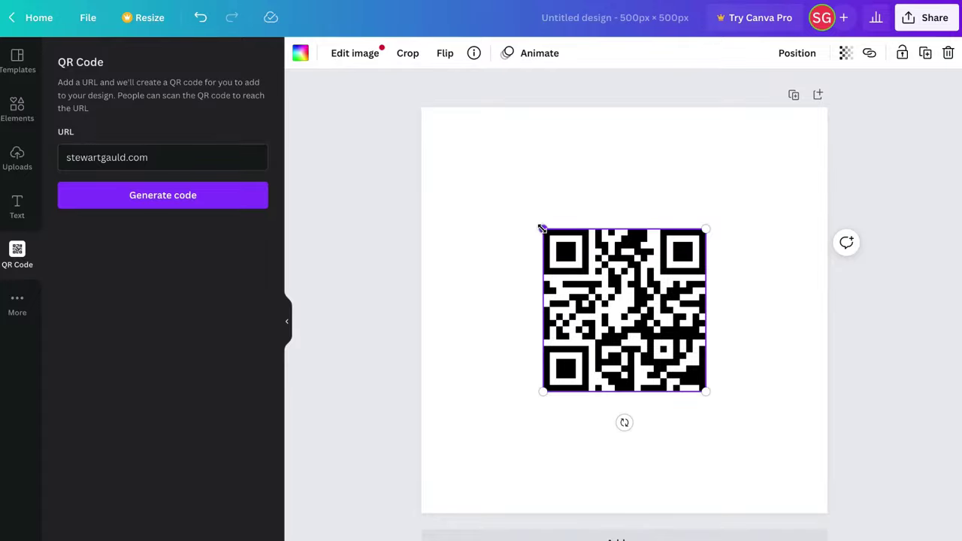
drag(543, 229, 446, 134)
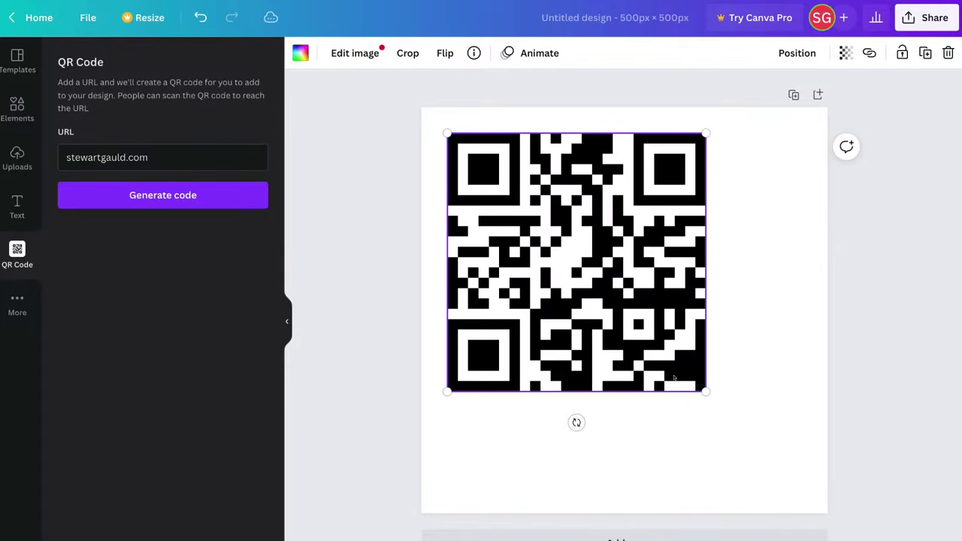
drag(703, 390, 813, 506)
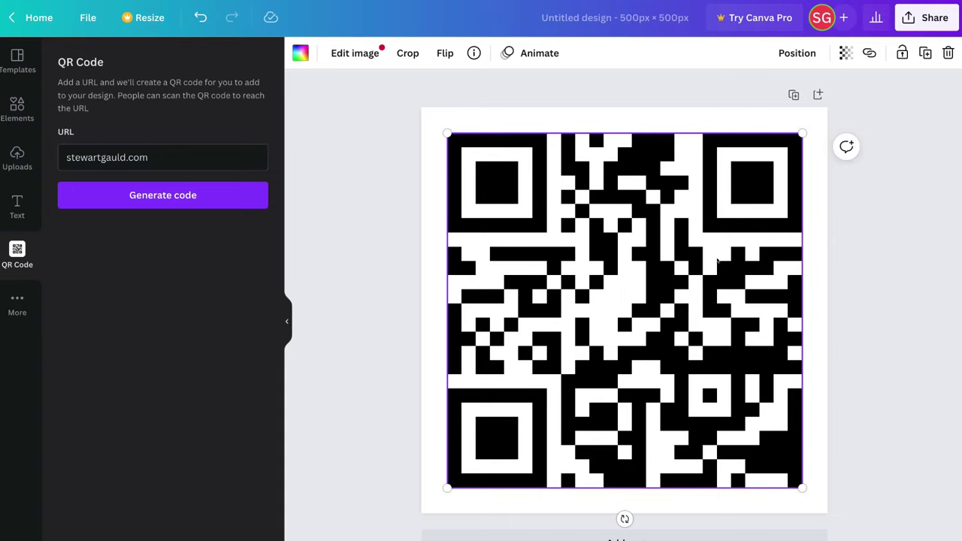
Step: Preview purple and violet for the QR code's light squares, then set them back to white
click(300, 53)
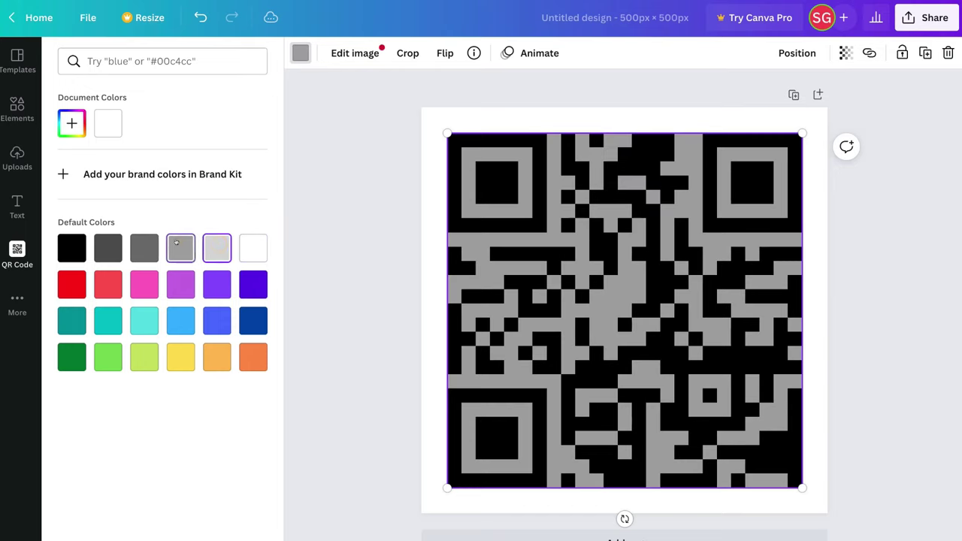
click(180, 281)
click(220, 279)
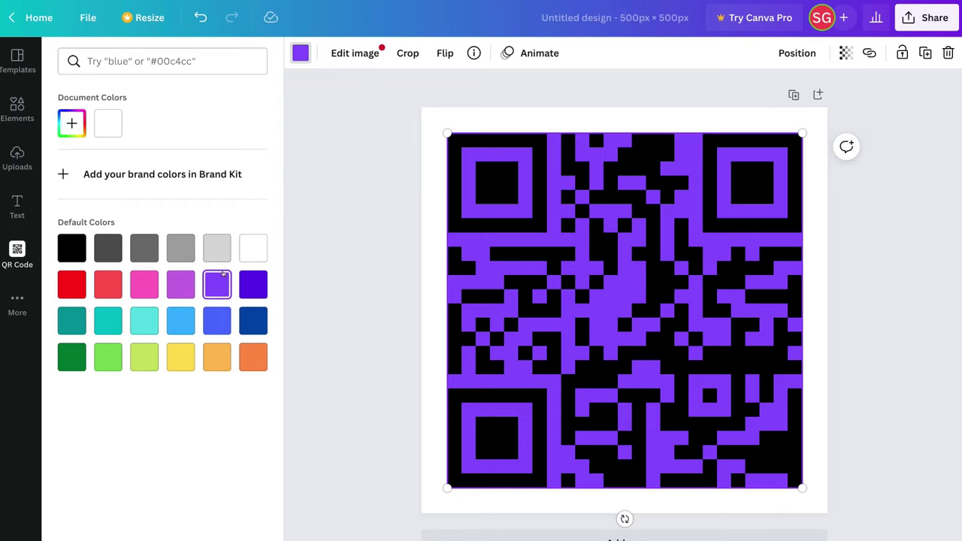
click(251, 246)
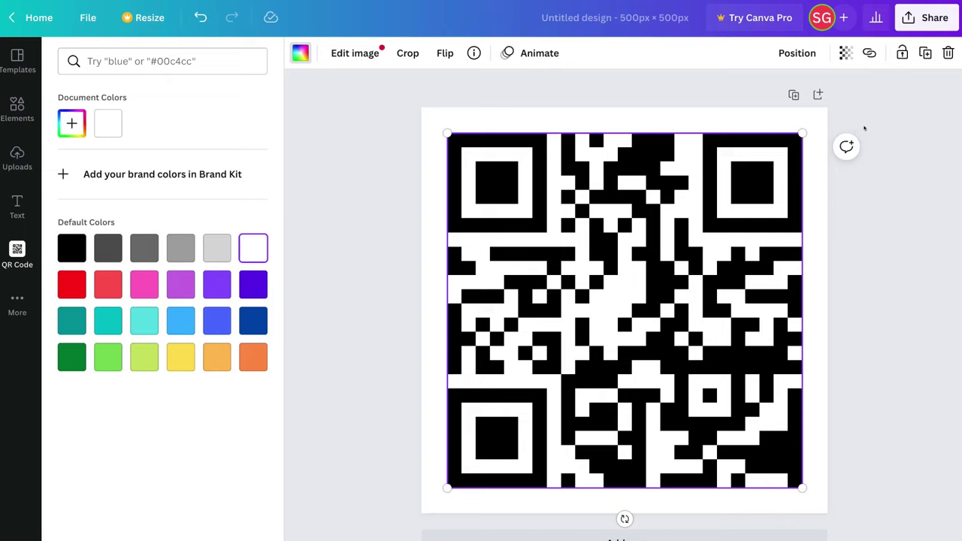
Step: Download the QR code design as a PNG file
click(907, 18)
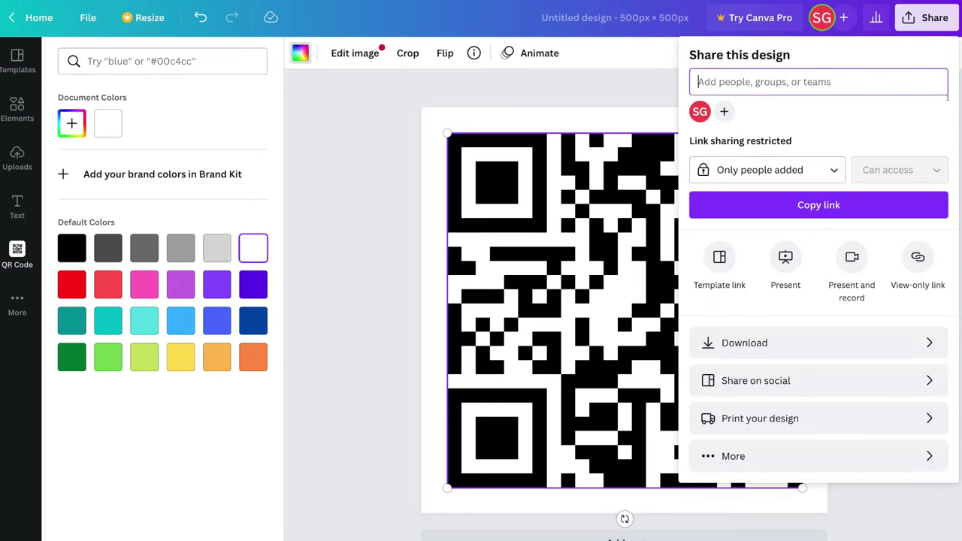
click(803, 339)
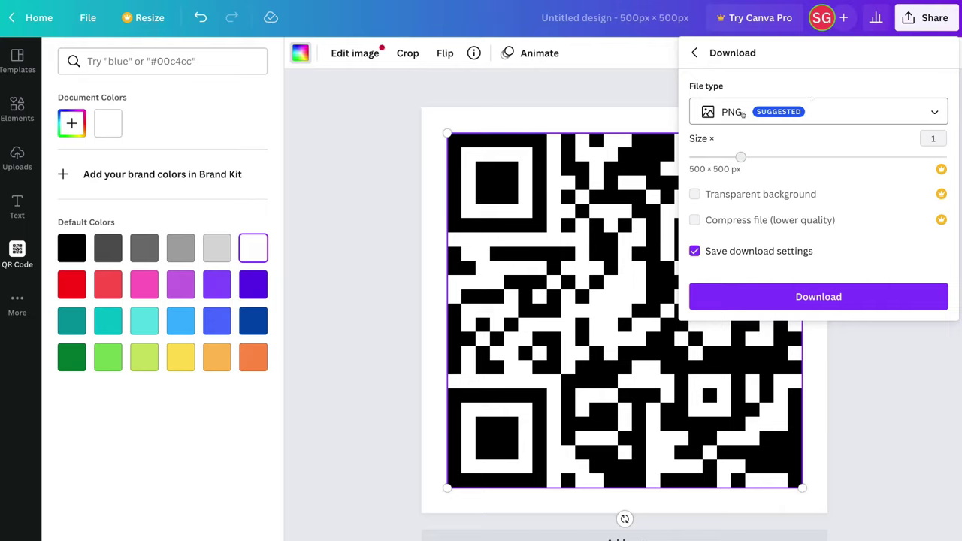
click(853, 292)
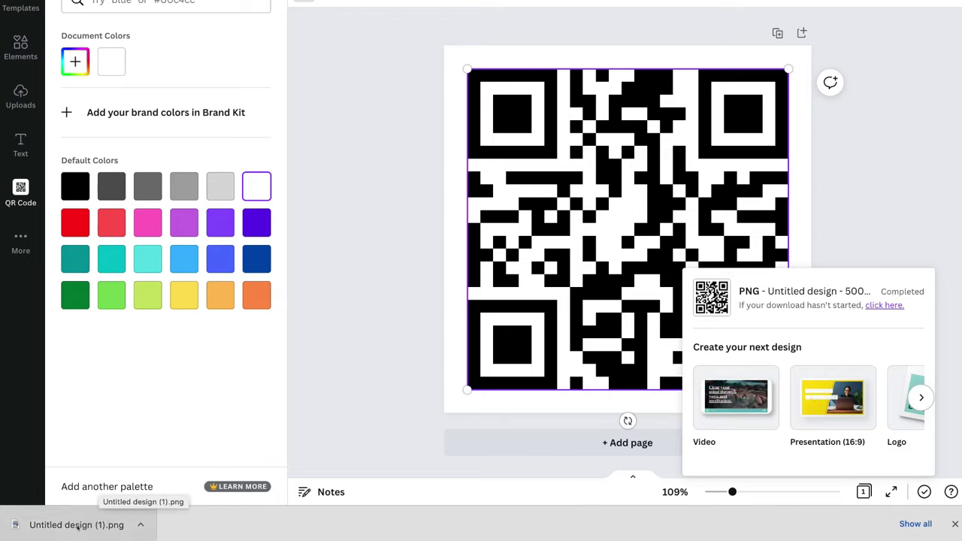
click(84, 526)
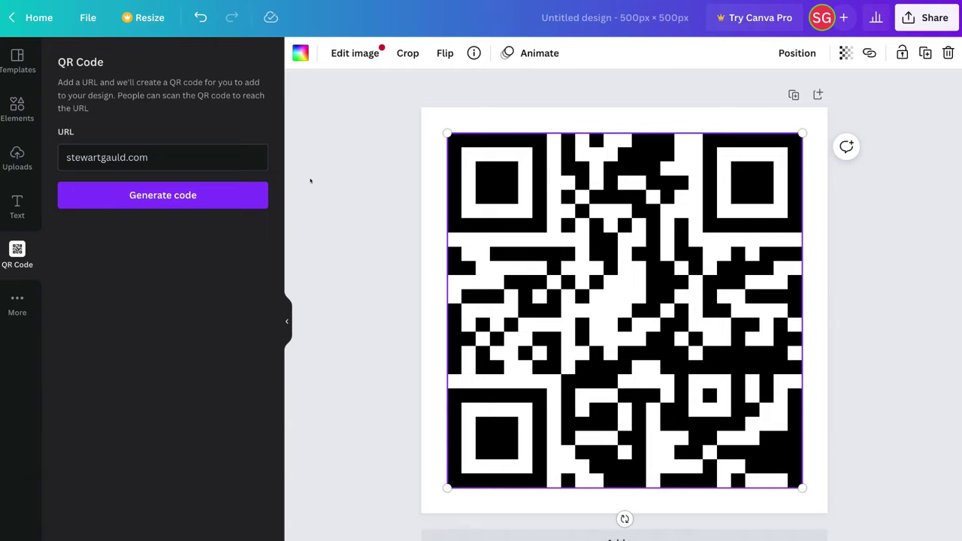
Step: Return to the home page and search templates for 'poster'
click(28, 16)
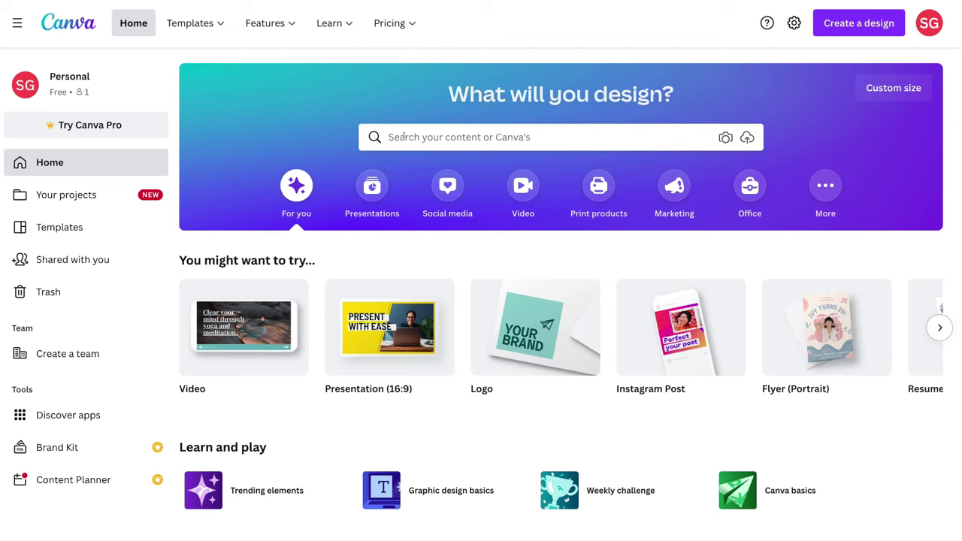
click(402, 138)
text(poster)
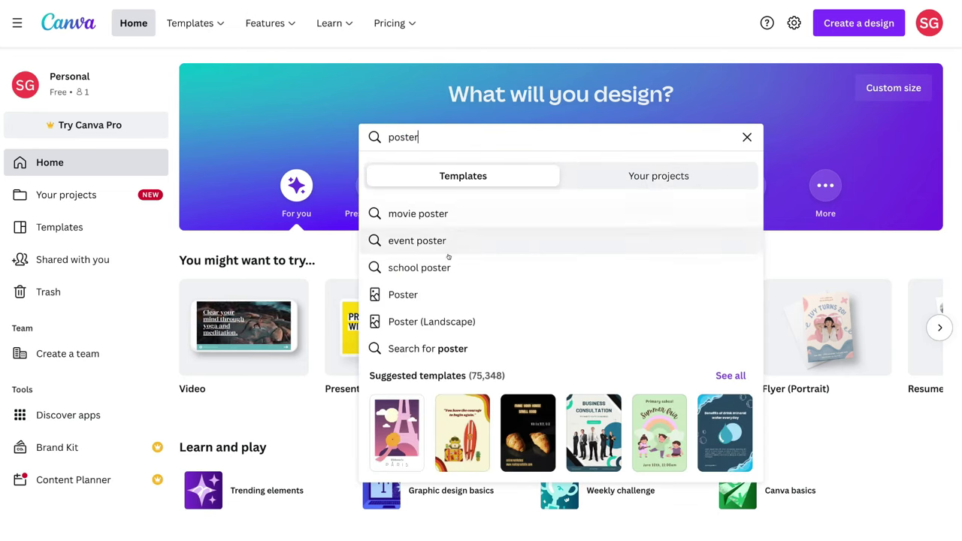
click(491, 296)
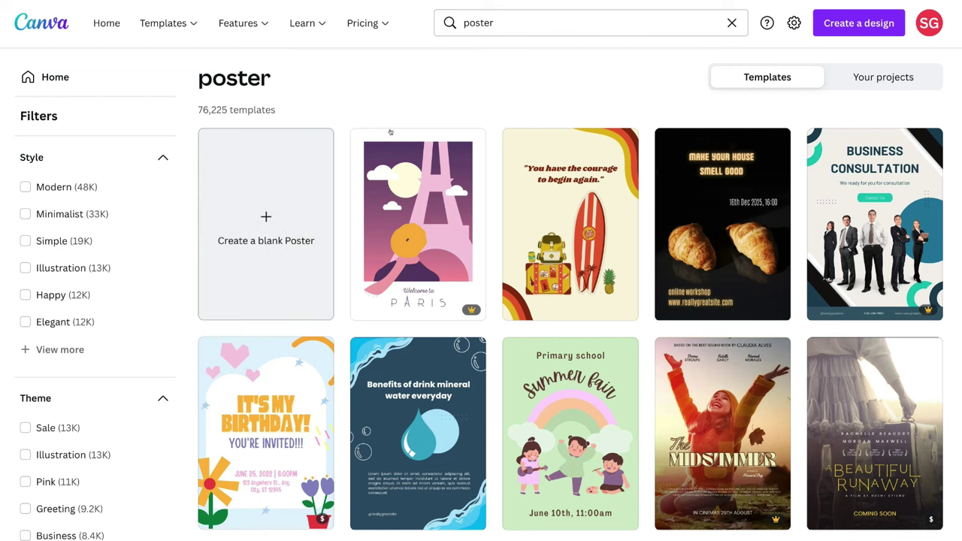
Step: Browse the poster results and filter them to free templates only
scroll(406, 139, down, 3)
scroll(406, 140, down, 2)
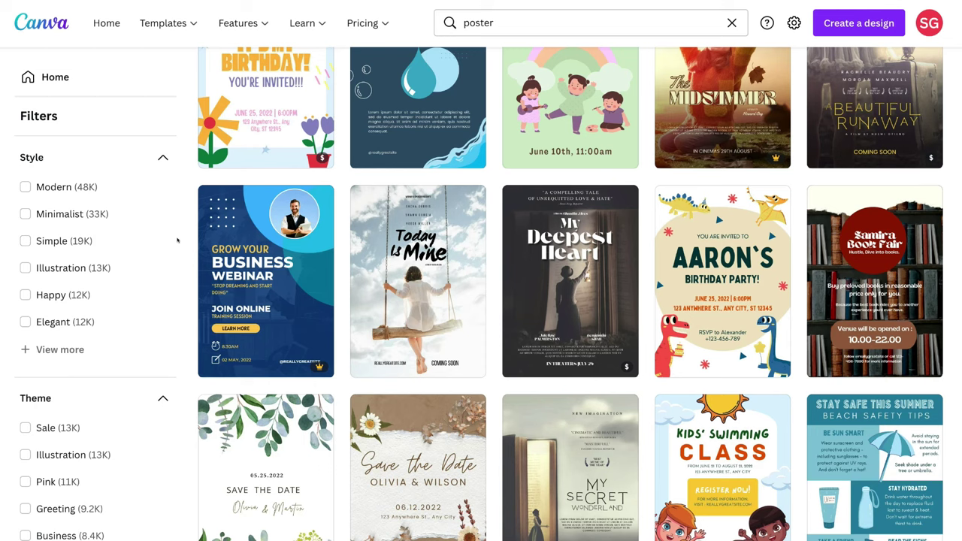
scroll(178, 240, down, 3)
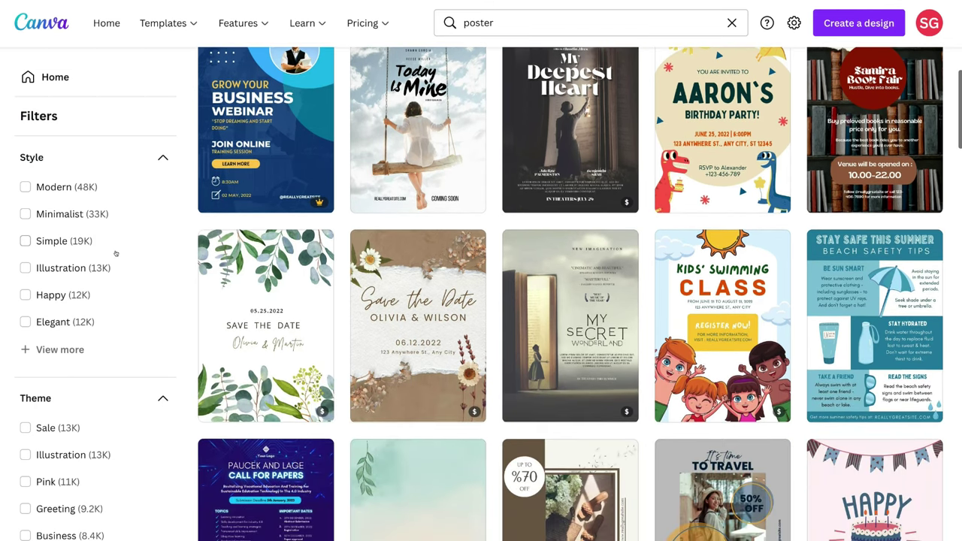
scroll(115, 253, down, 4)
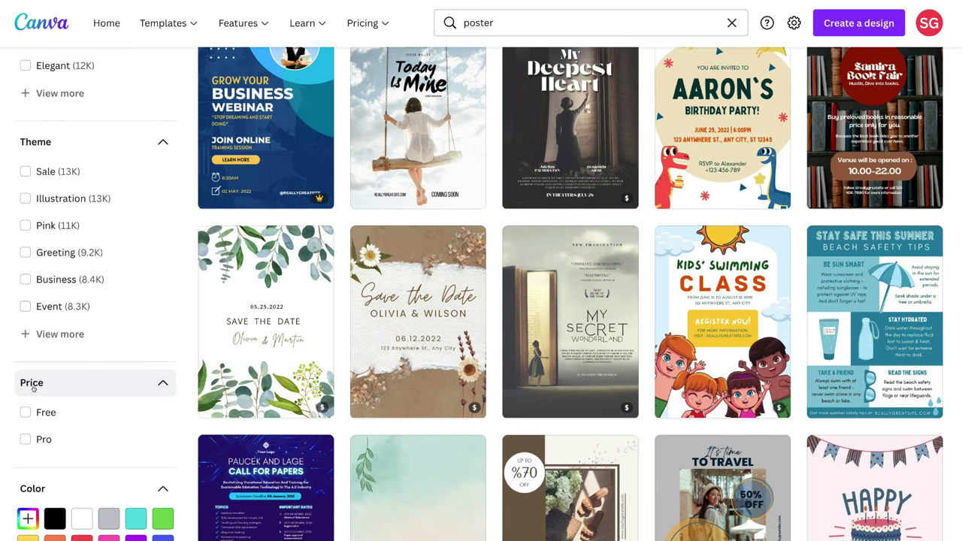
click(25, 411)
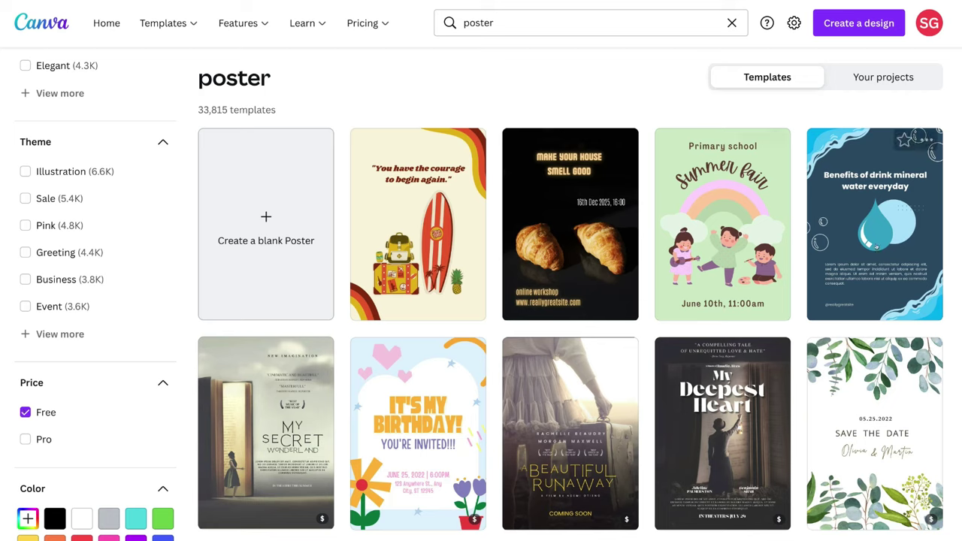
mouse_move(874, 224)
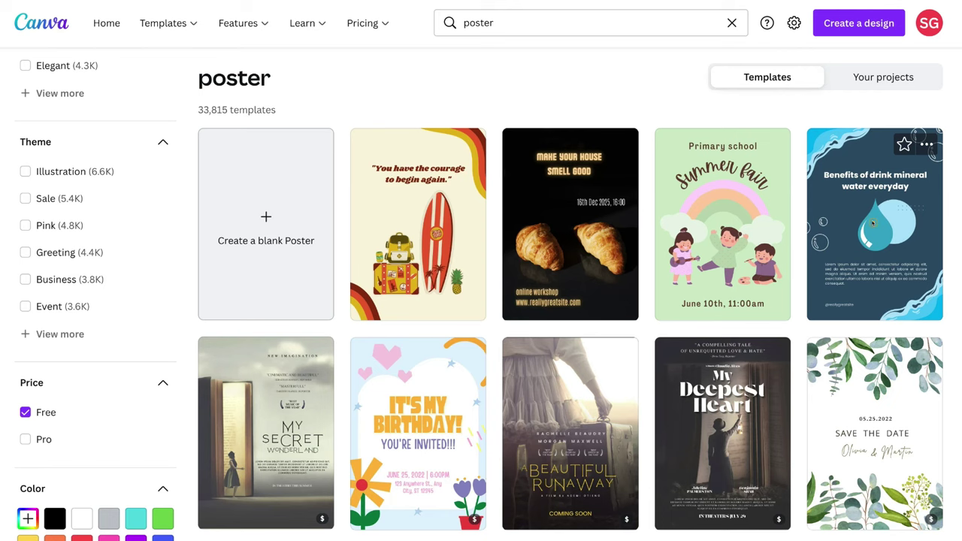
Step: Choose the blue mineral-water poster template from the free results
click(871, 223)
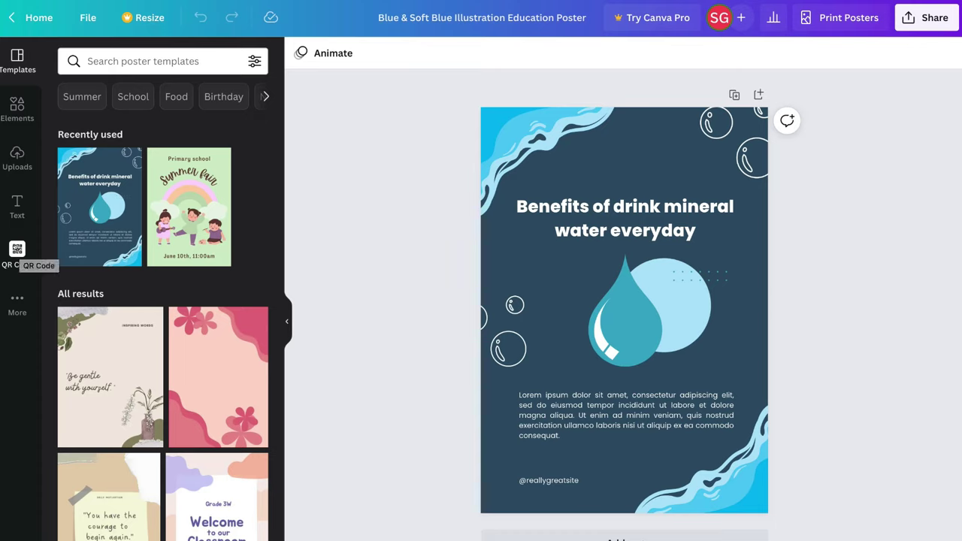
Step: Upload 'Untitled design (1).png', add it to the poster, and shrink it above the headline
click(18, 159)
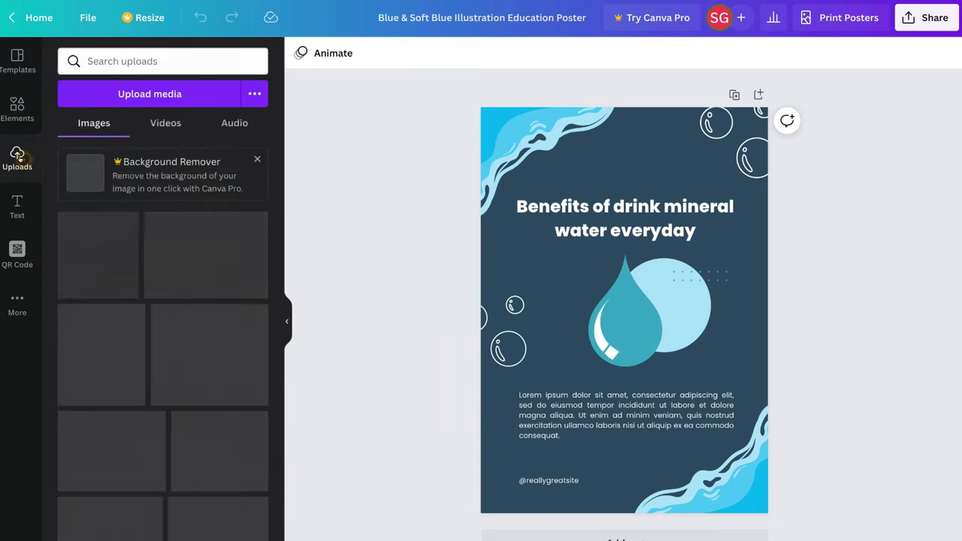
click(148, 96)
click(618, 87)
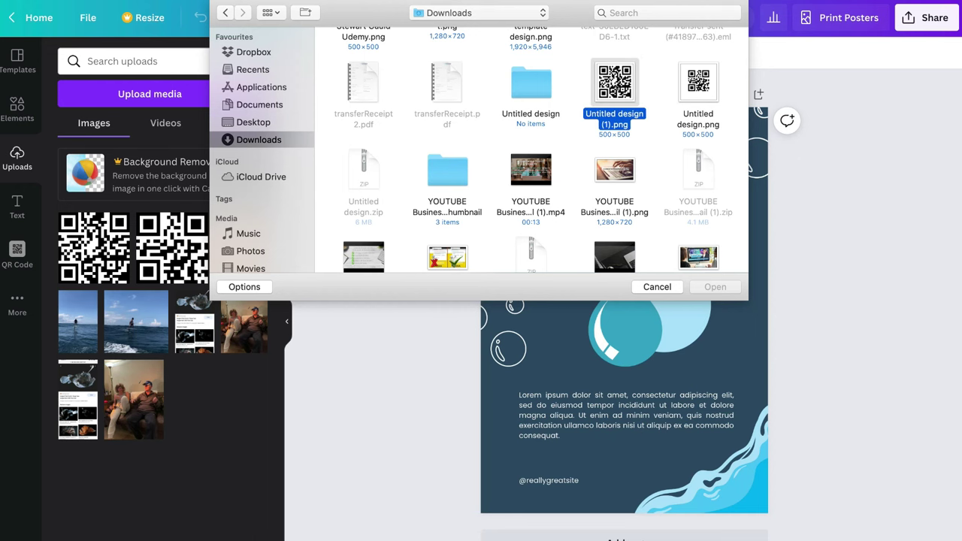
click(710, 286)
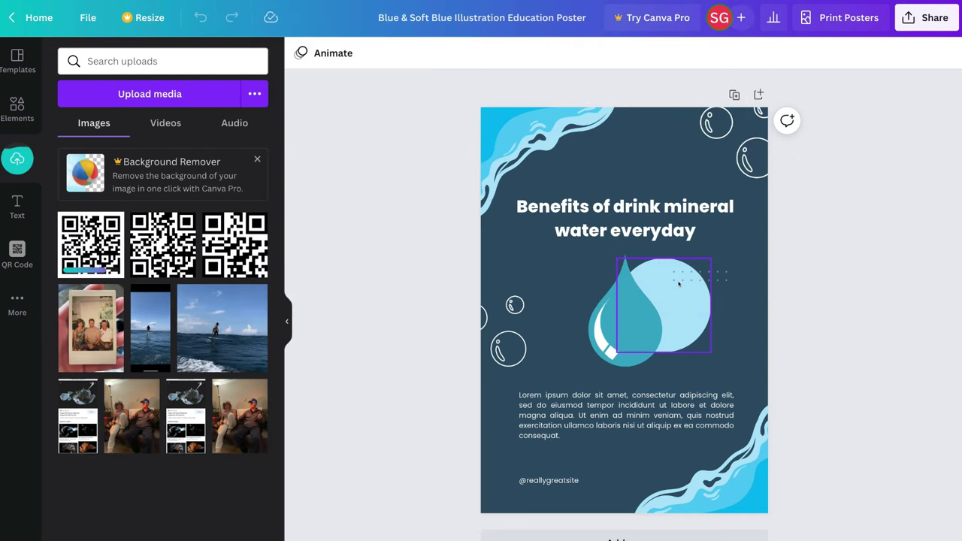
click(83, 236)
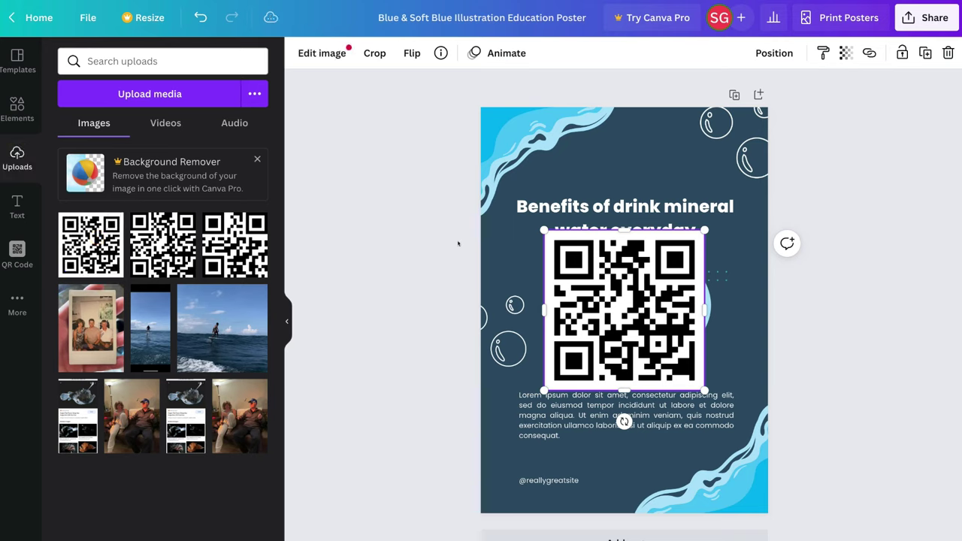
mouse_move(544, 391)
mouse_down()
mouse_move(626, 287)
mouse_move(650, 160)
mouse_up()
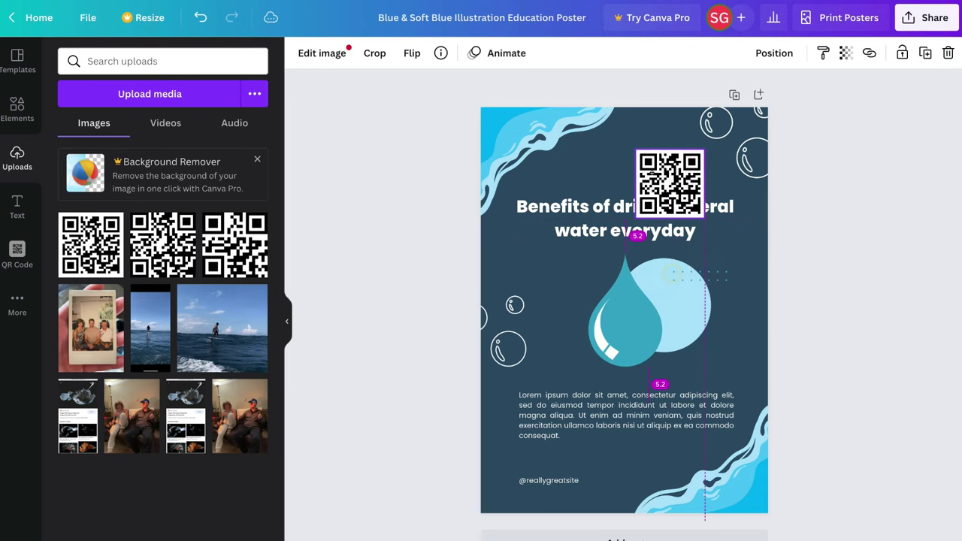
drag(692, 188, 657, 142)
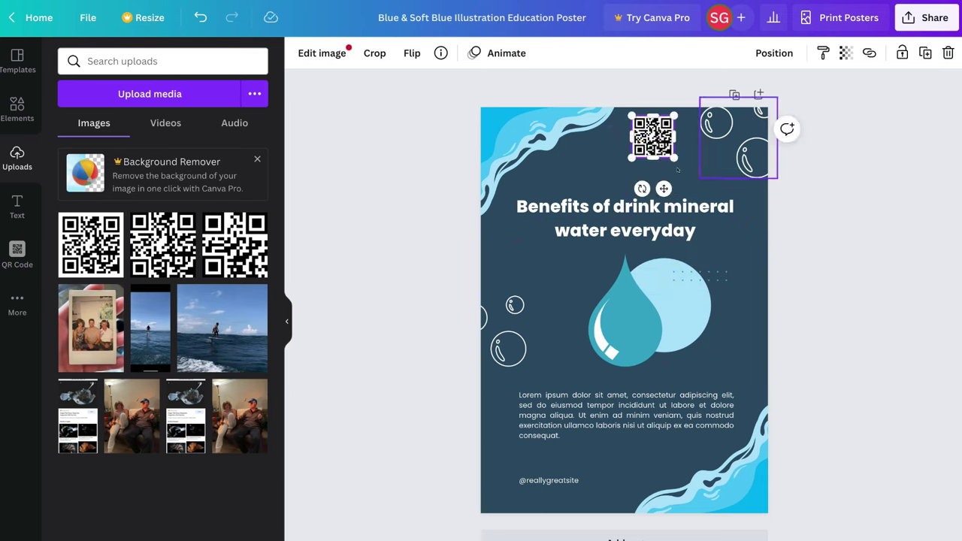
Step: Add a small 'Learn More' heading directly under the QR code
click(18, 205)
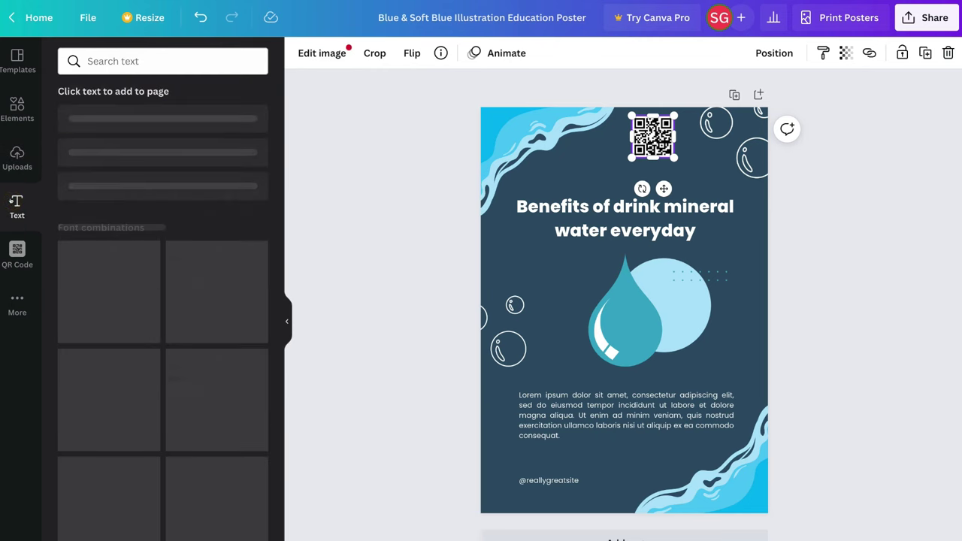
click(89, 120)
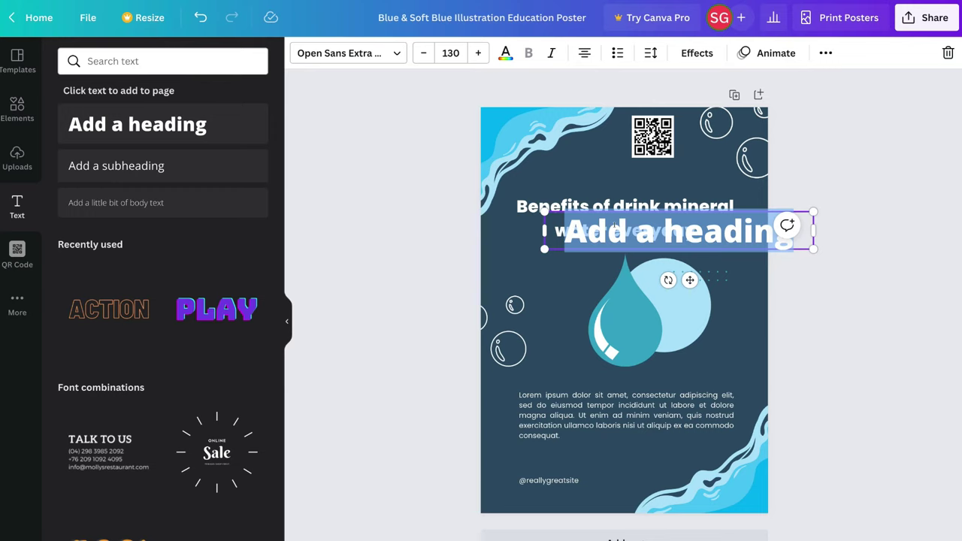
text(Learn More)
mouse_move(813, 248)
mouse_down()
mouse_move(635, 223)
mouse_move(642, 168)
mouse_up()
click(854, 184)
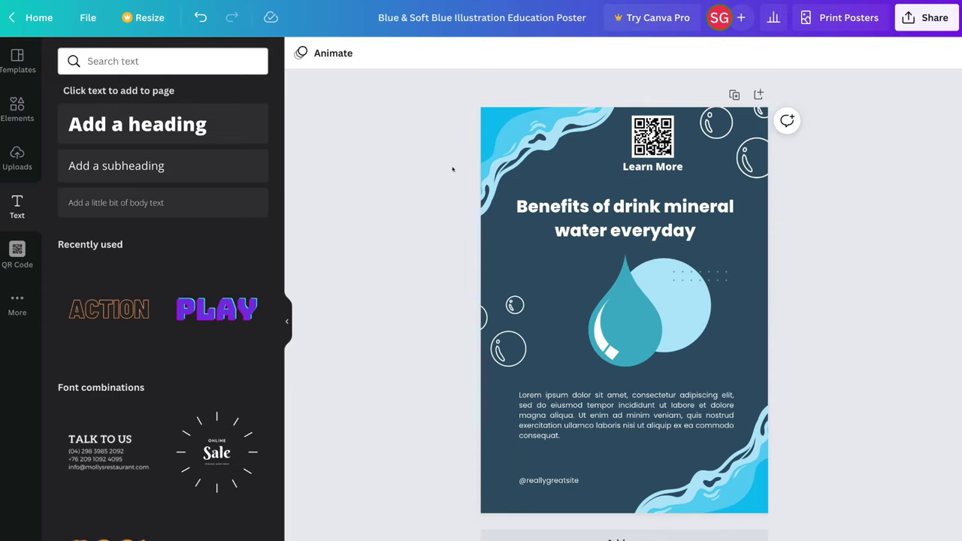
Step: Search templates for 'business cards' and pick the orange wavy card design
click(25, 17)
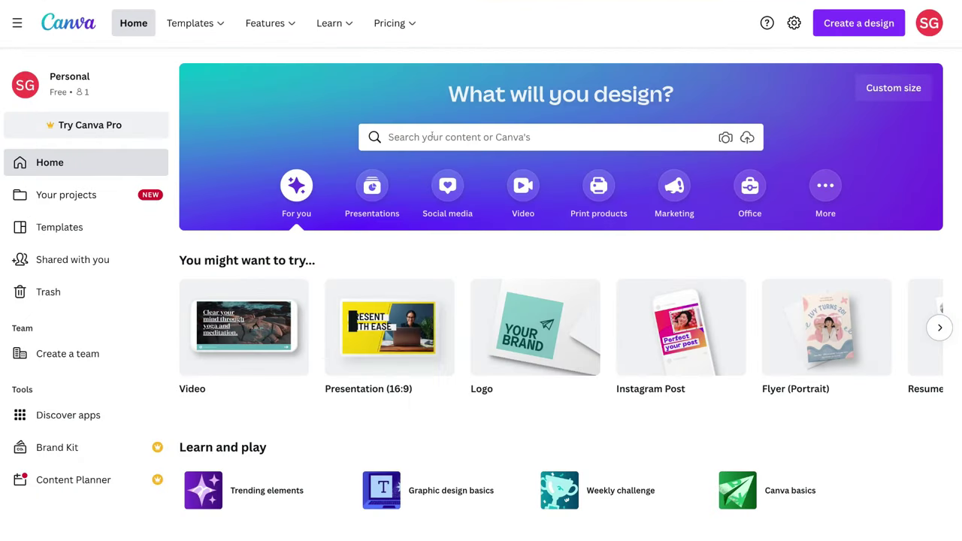
click(421, 136)
text(business cards)
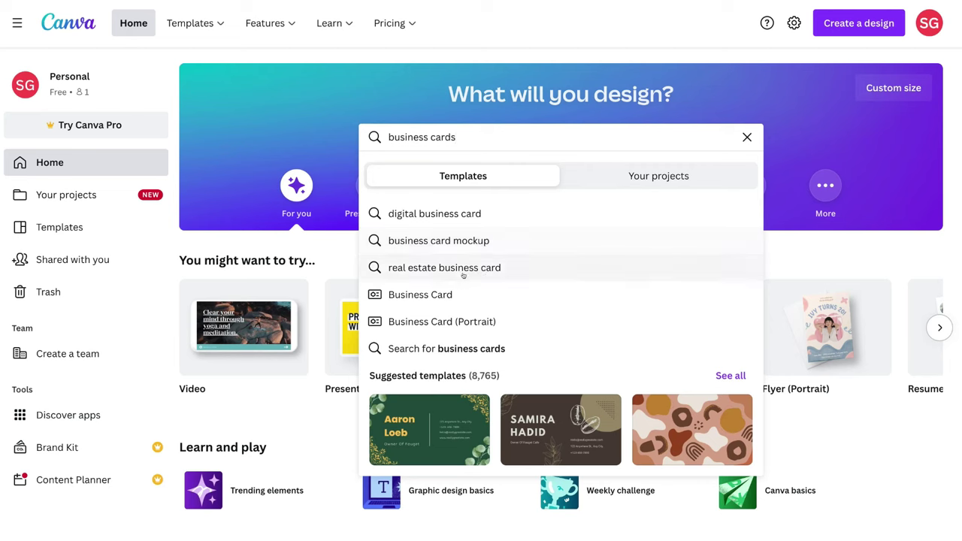
click(513, 295)
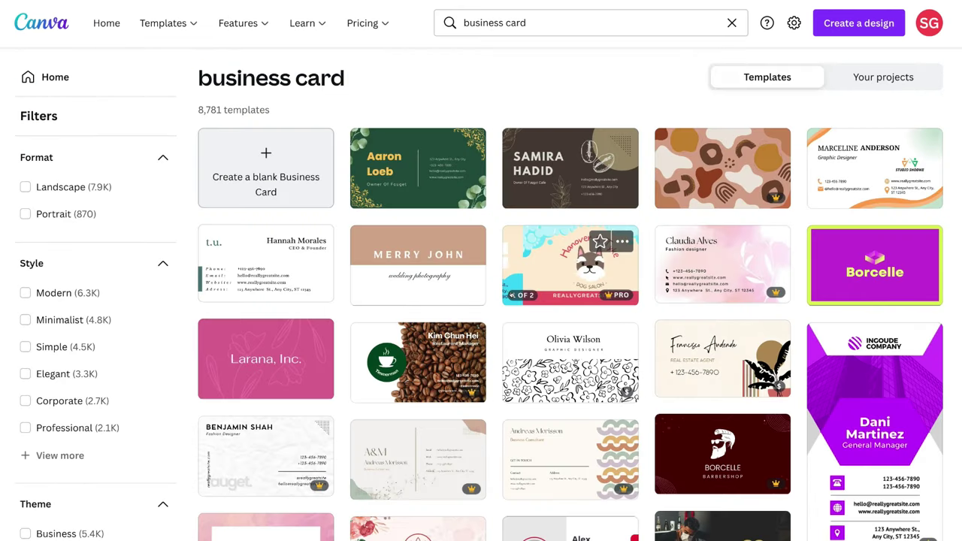
click(870, 170)
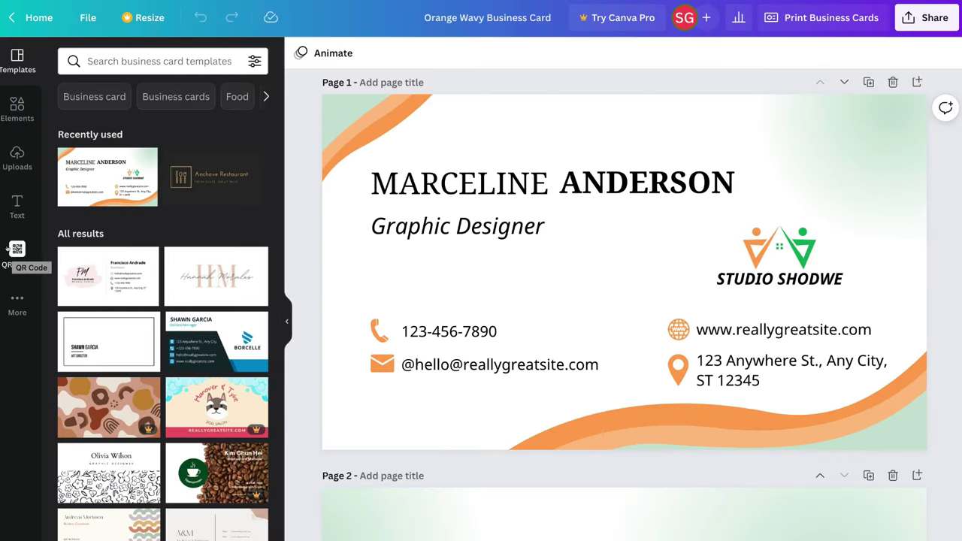
Step: Add the uploaded QR code image to the card, shrink it, and place it below the email line
click(18, 156)
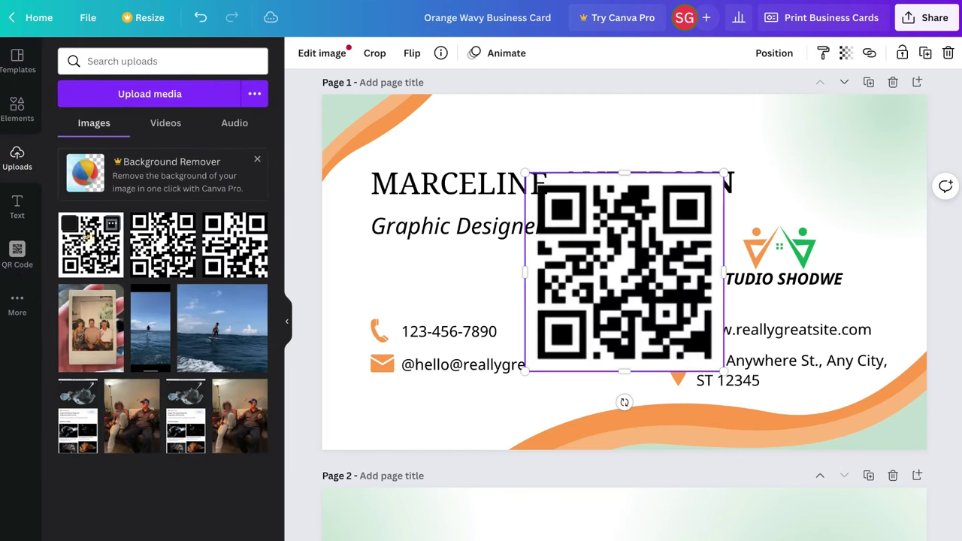
click(90, 244)
drag(524, 371, 631, 265)
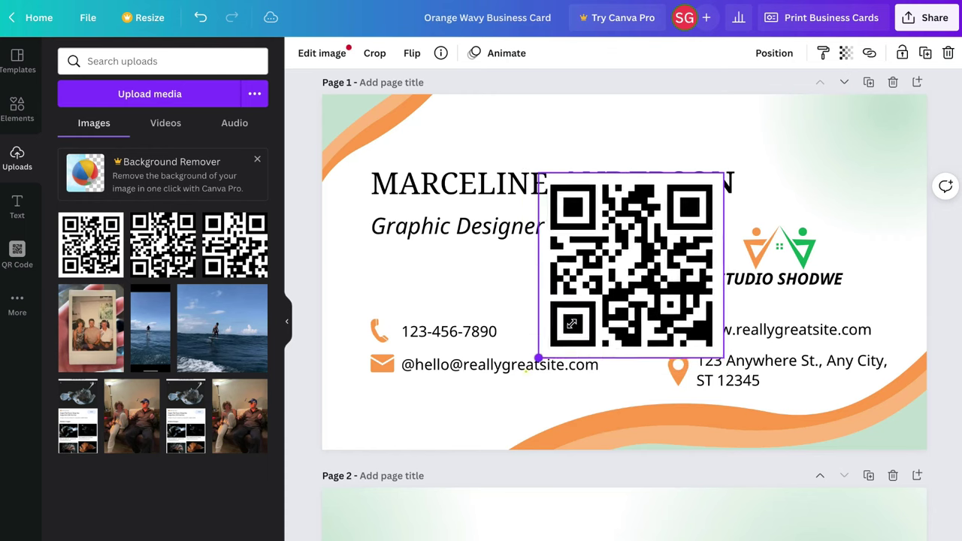
drag(676, 218, 453, 405)
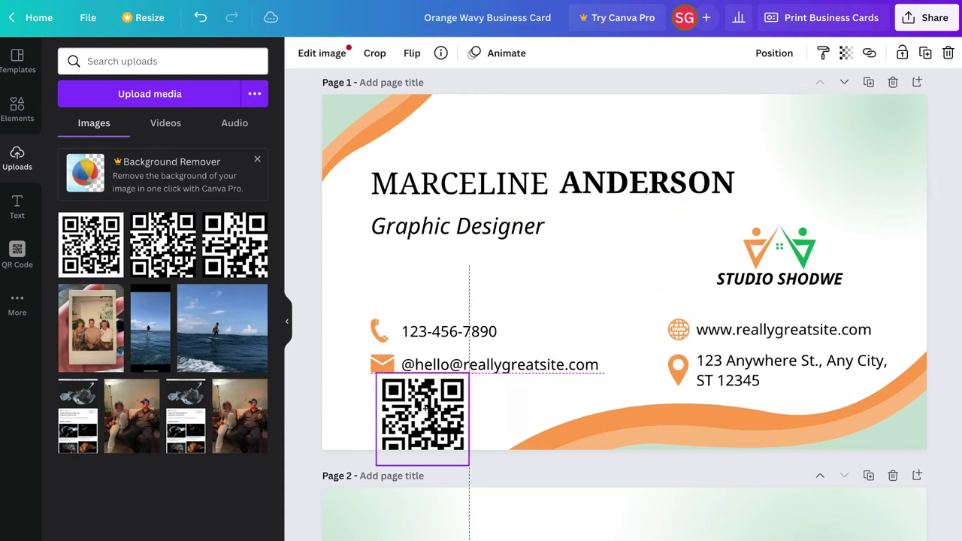
click(399, 403)
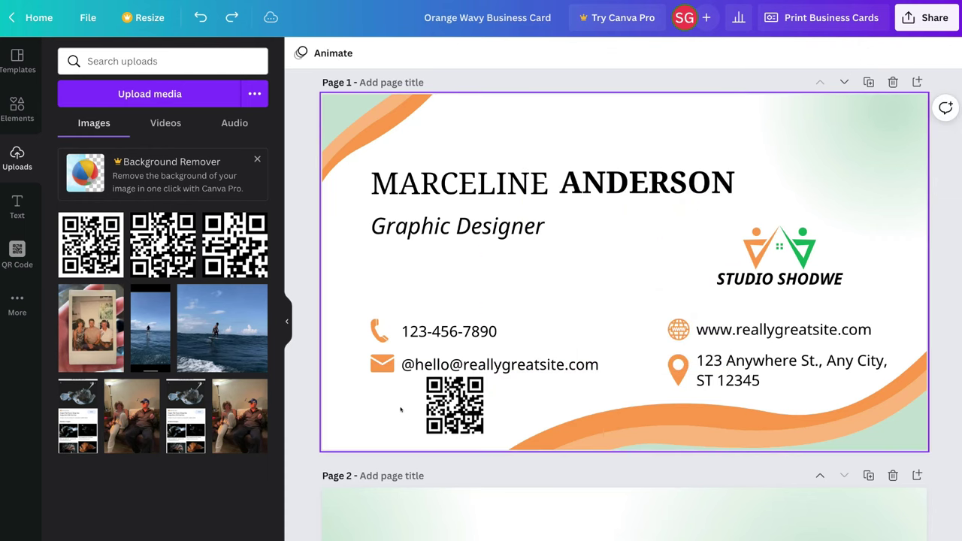
Step: Move the phone and email lines higher, then enlarge the QR code in the lower left
click(423, 363)
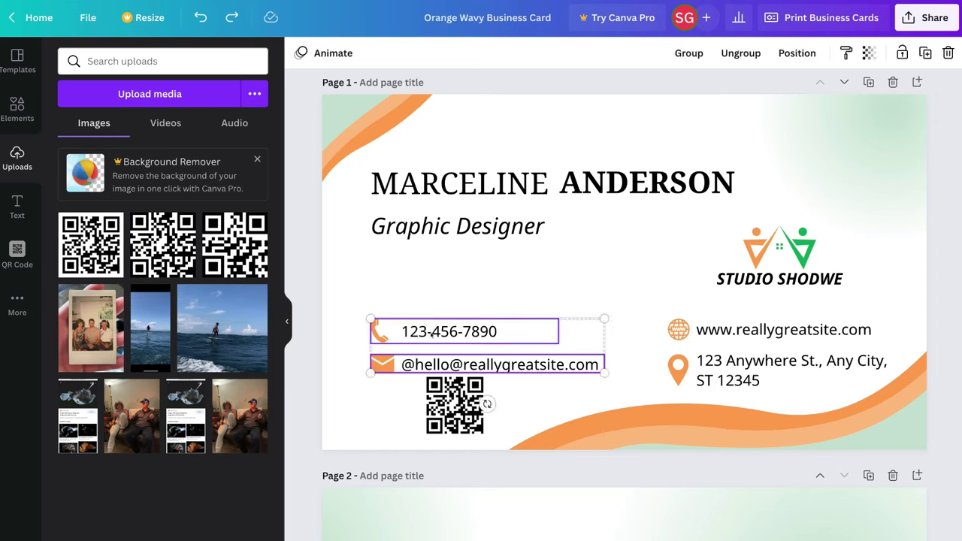
drag(431, 333, 429, 268)
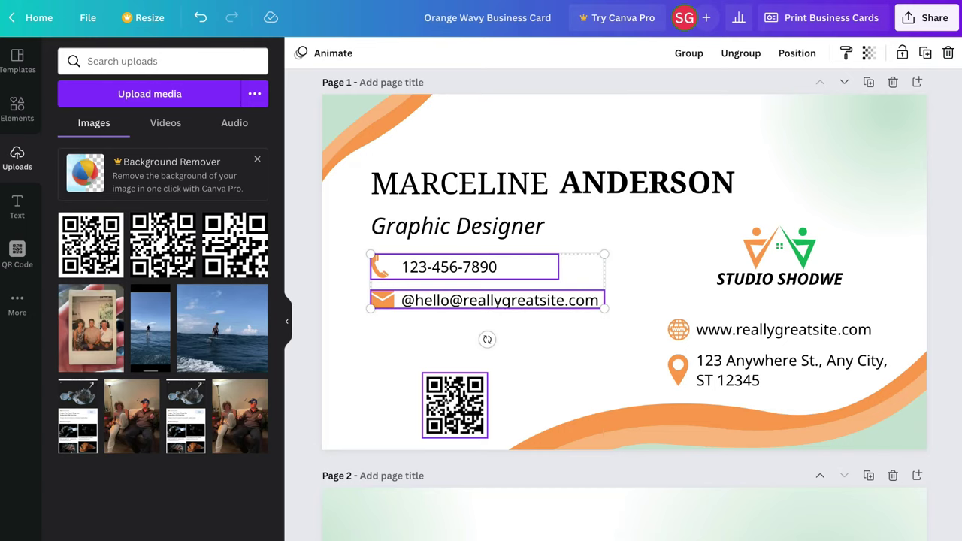
click(455, 406)
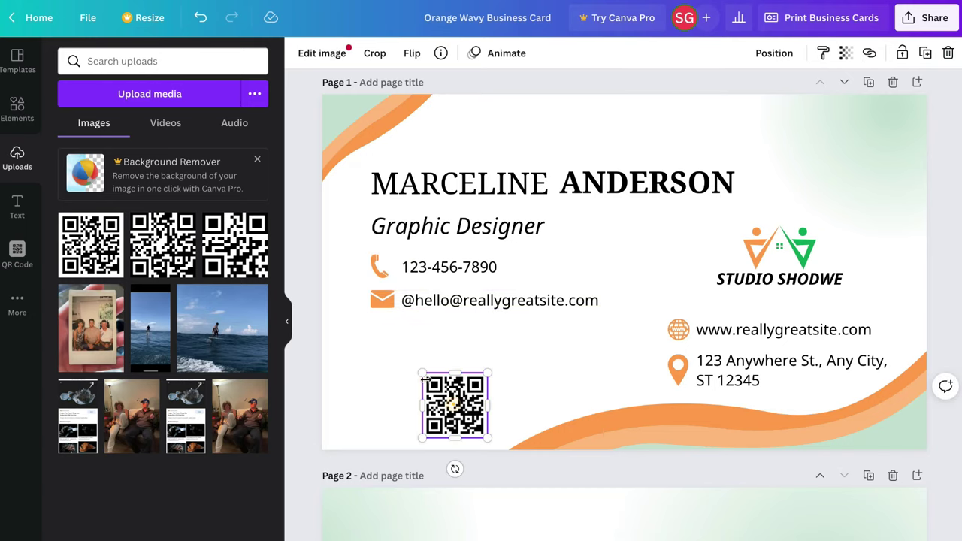
drag(421, 373, 376, 331)
Step: Deselect the enlarged QR code so it stays beneath the phone and email details
click(539, 338)
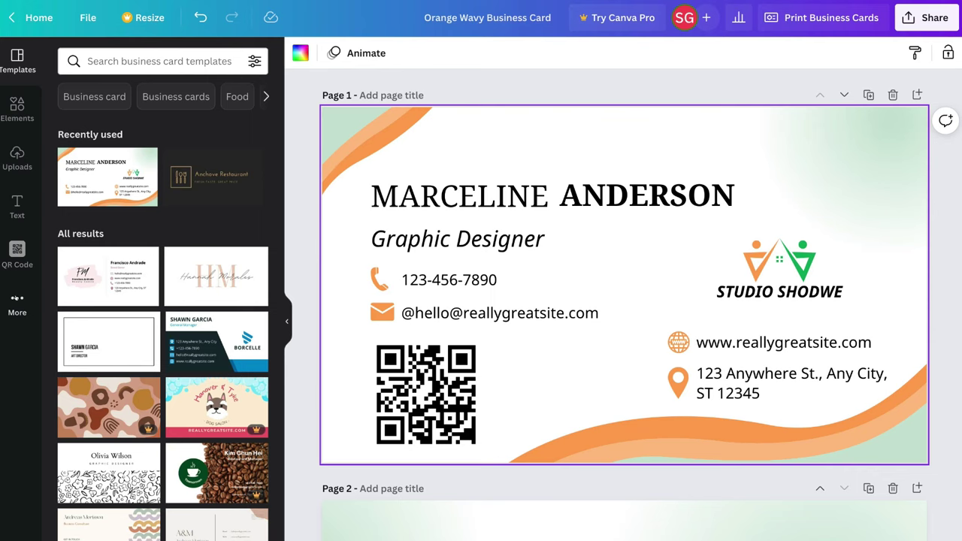
Step: Launch the QR Code generator app from the More apps list beside the business card
click(16, 300)
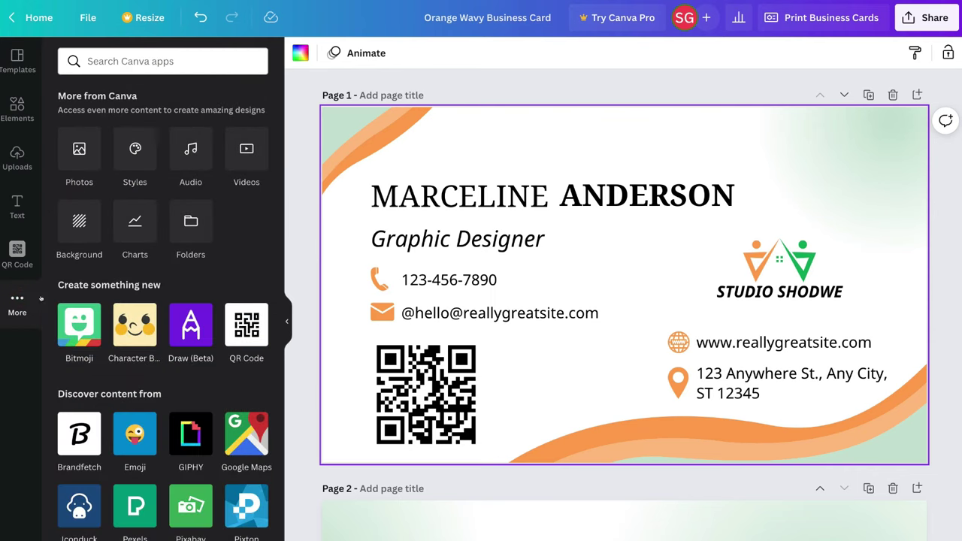
click(237, 326)
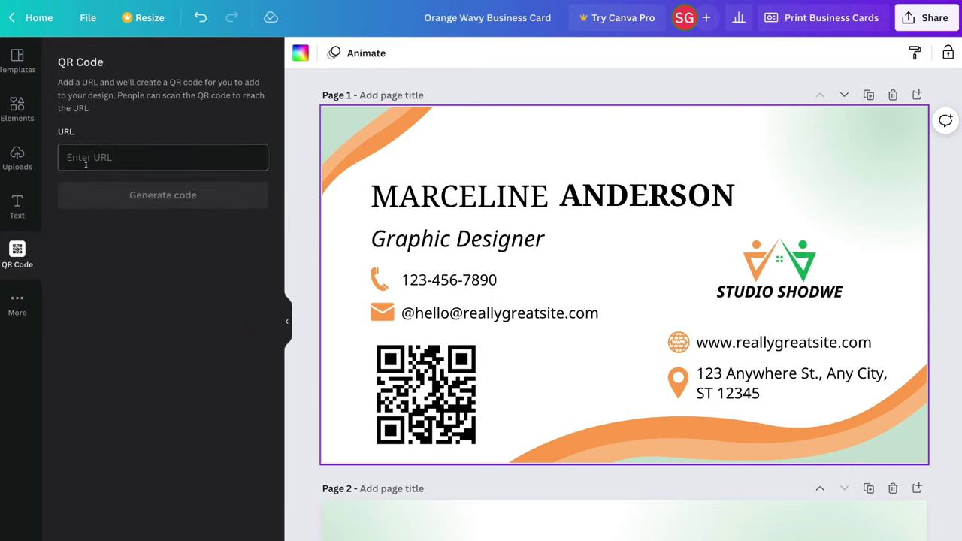